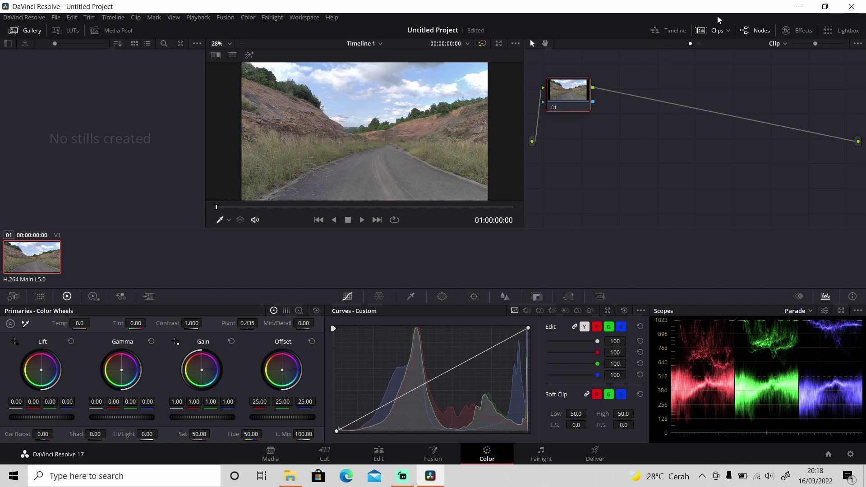
Step: Hide clip thumbnails and gallery, preview the clip, return to frame one, and lower node 01
click(716, 31)
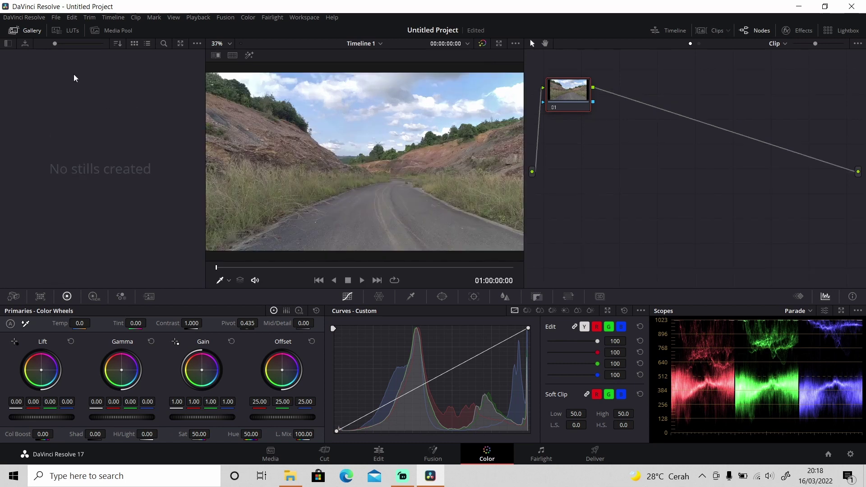
click(28, 30)
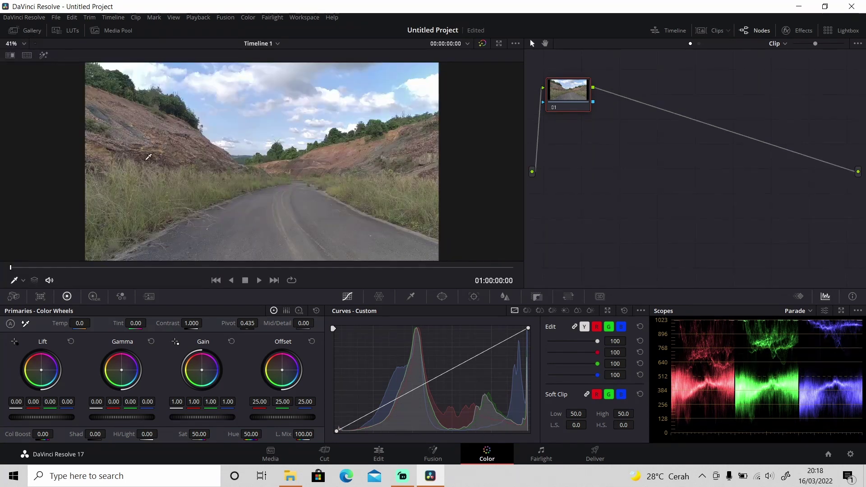
key(space)
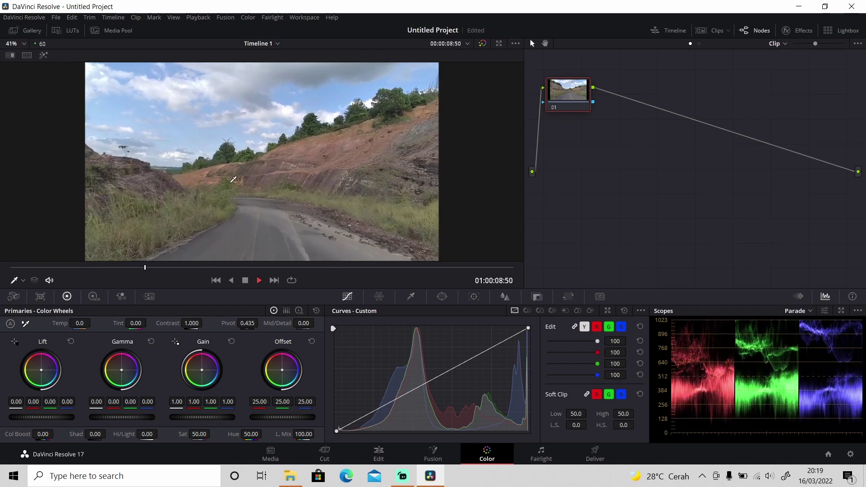
key(space)
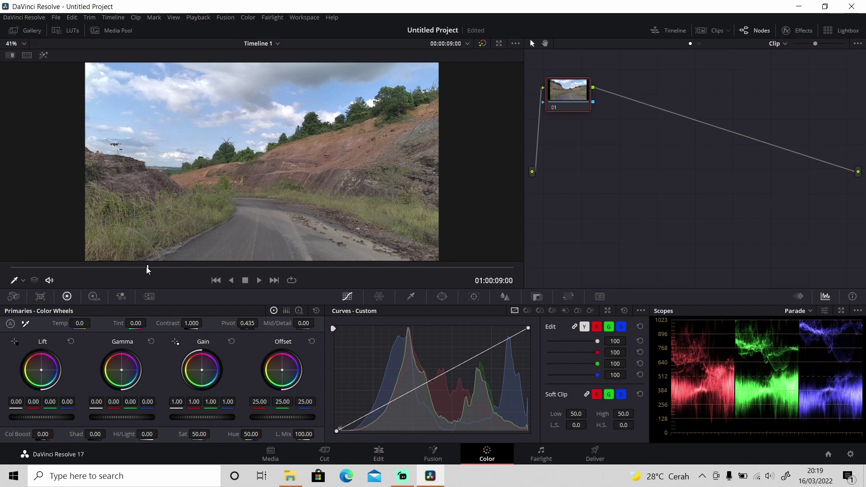
drag(81, 269, 10, 282)
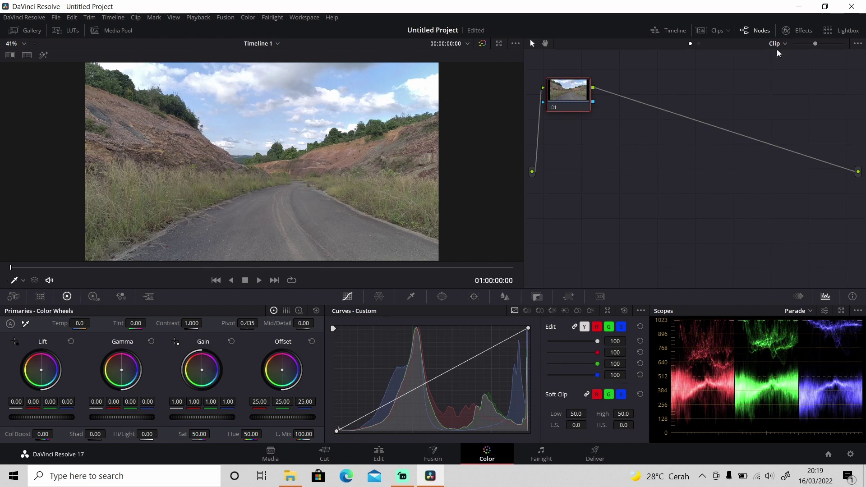
drag(570, 96, 589, 129)
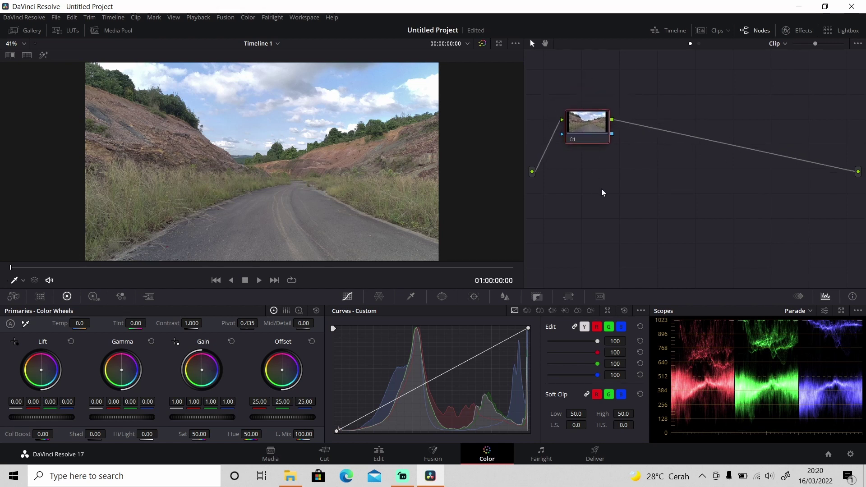
Step: Add serial node 02 and node 03, wiring 03 between node 02 and the output
key(alt+s)
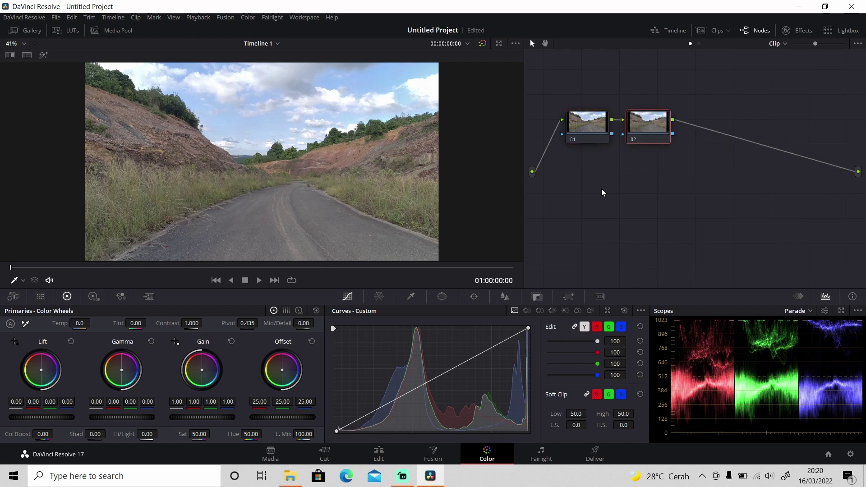
right_click(603, 193)
mouse_move(646, 203)
click(757, 202)
drag(597, 194, 721, 146)
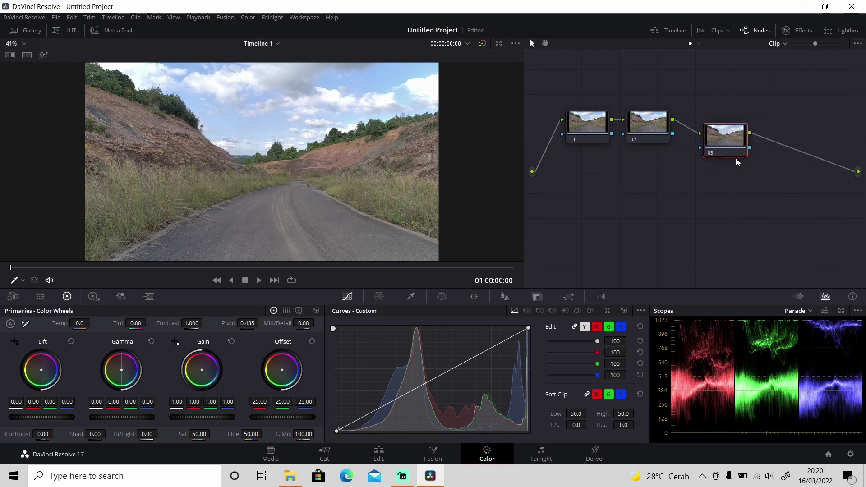
drag(650, 127, 660, 157)
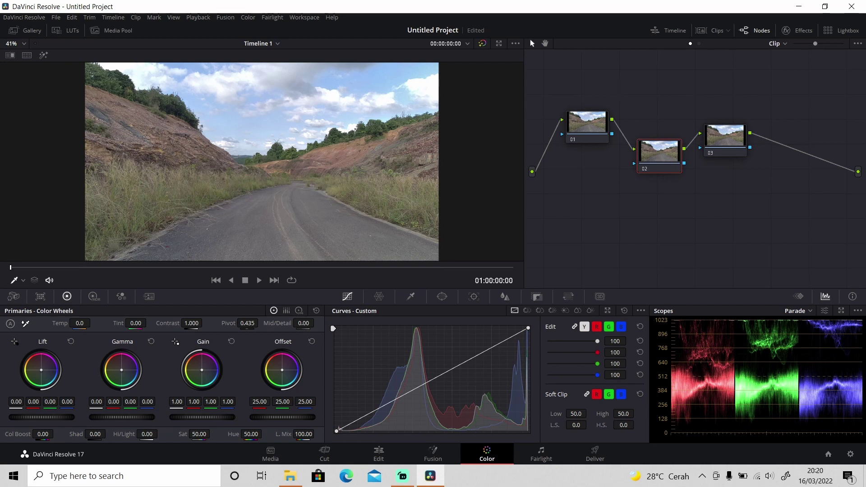
Step: Push node 01's gain toward blue and node 02's toward green, then reset all grades and nodes
click(586, 129)
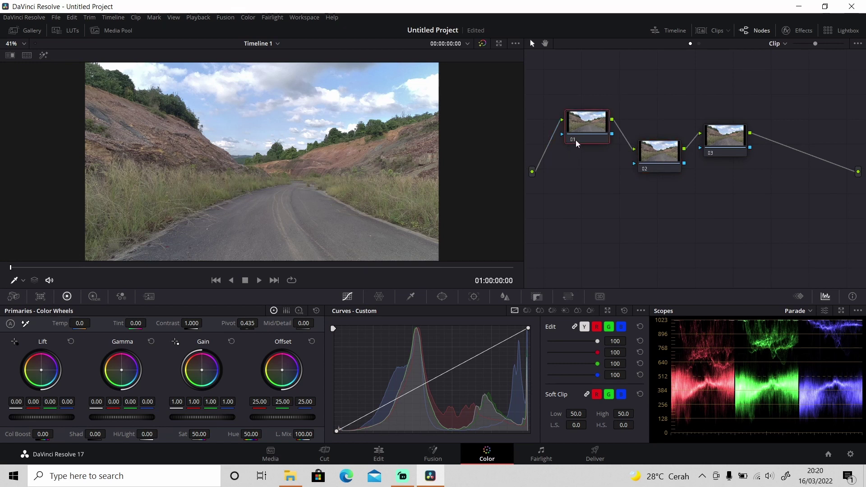
drag(201, 370, 210, 377)
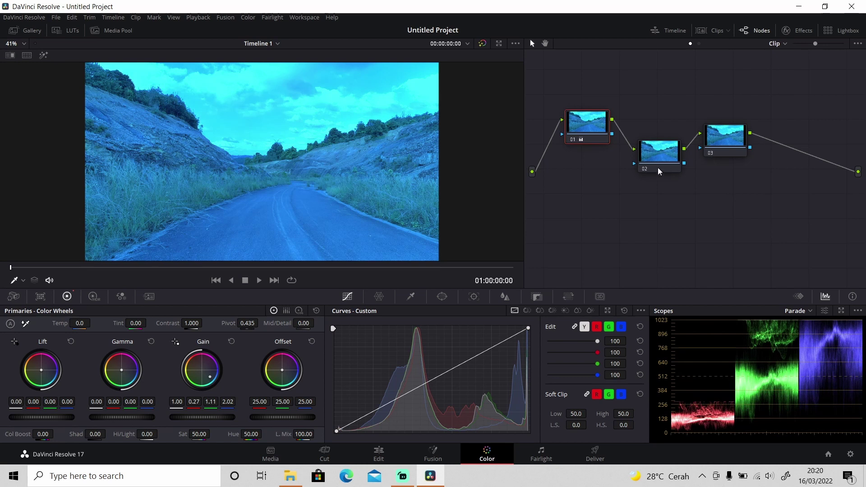
click(658, 161)
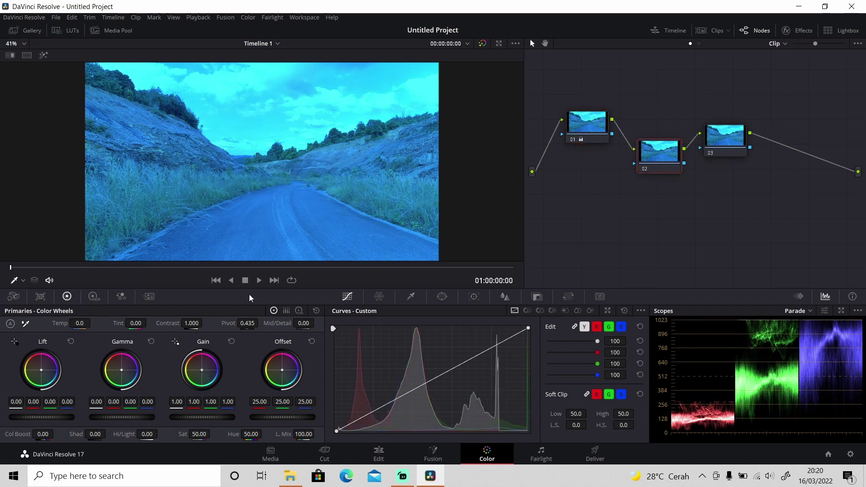
drag(201, 367, 193, 357)
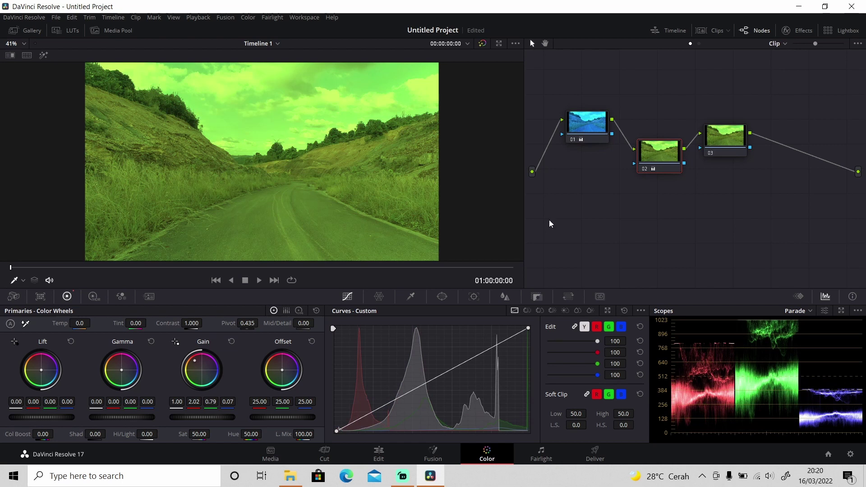
right_click(592, 195)
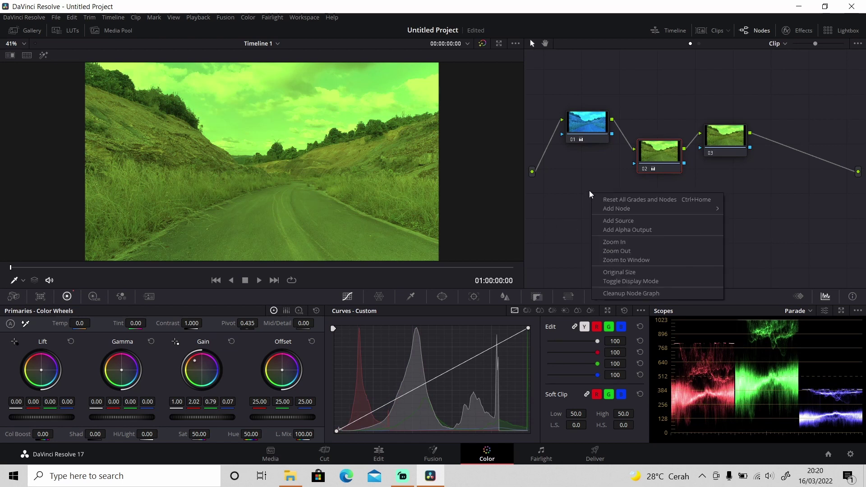
click(600, 199)
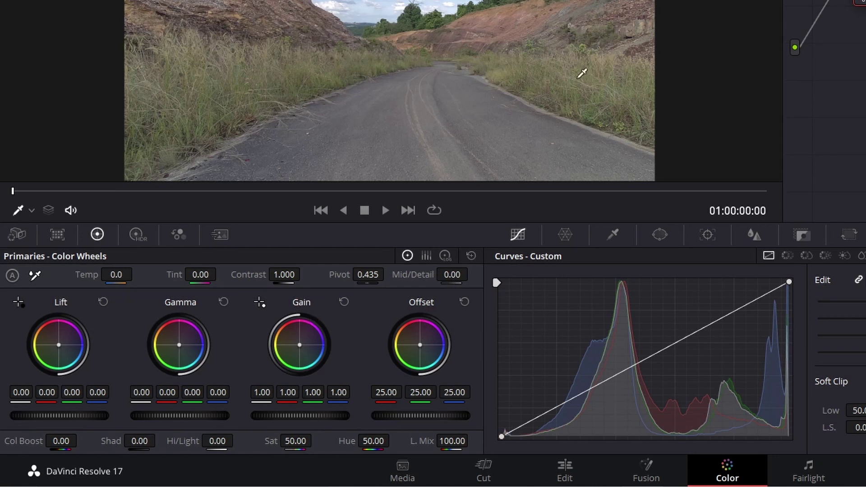
Step: Switch the primaries to Log Wheels, then back to Color Wheels
click(445, 256)
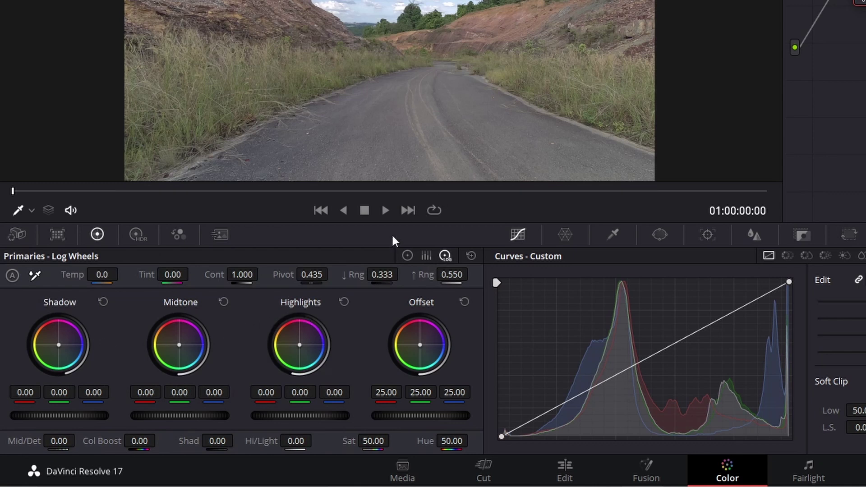
click(408, 256)
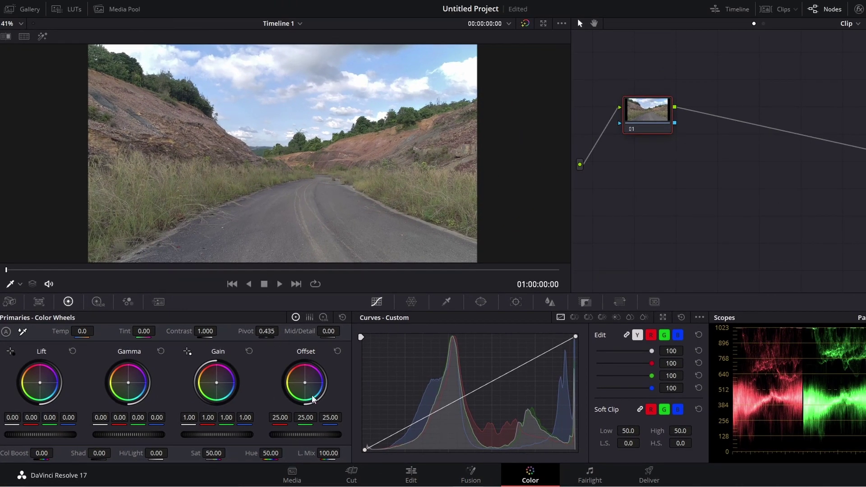
Step: Lower offset to 21.30, reduce gain and lift, raise gamma slightly, and save the project
drag(330, 435, 309, 435)
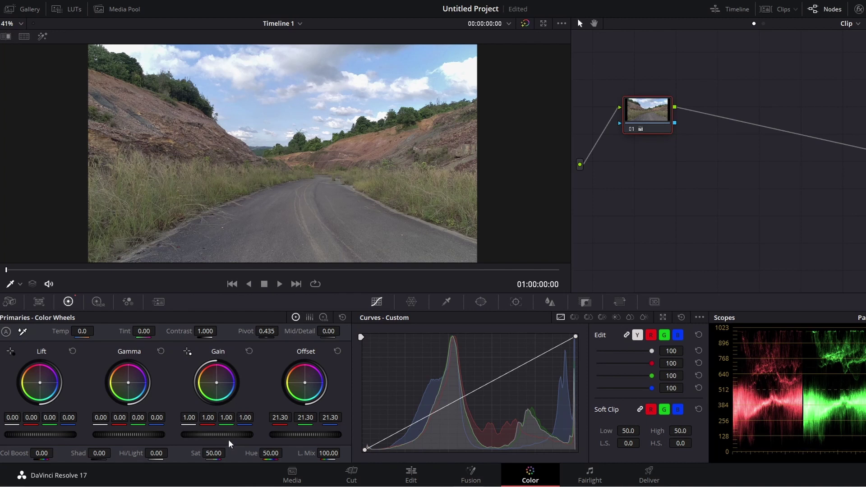
drag(240, 435, 227, 435)
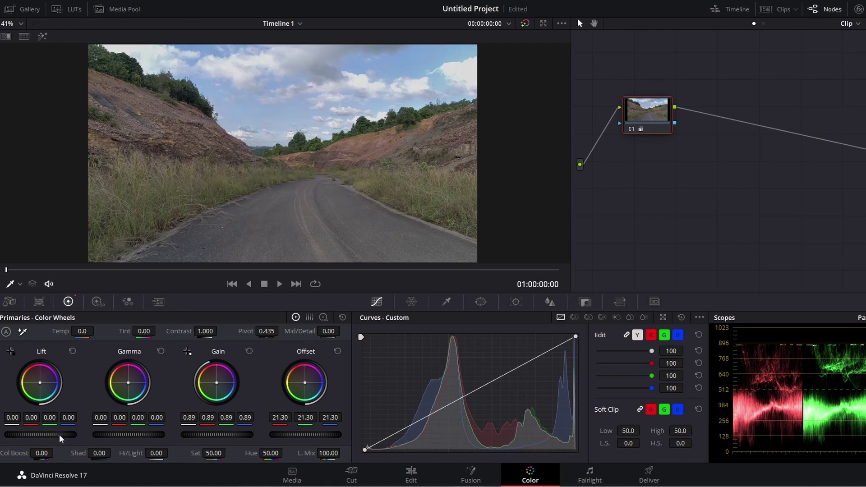
drag(61, 435, 54, 435)
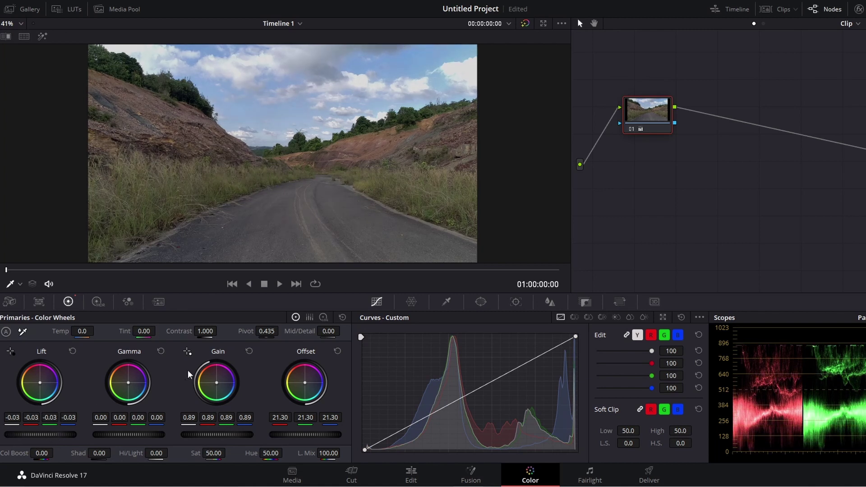
key(ctrl+s)
drag(120, 436, 126, 437)
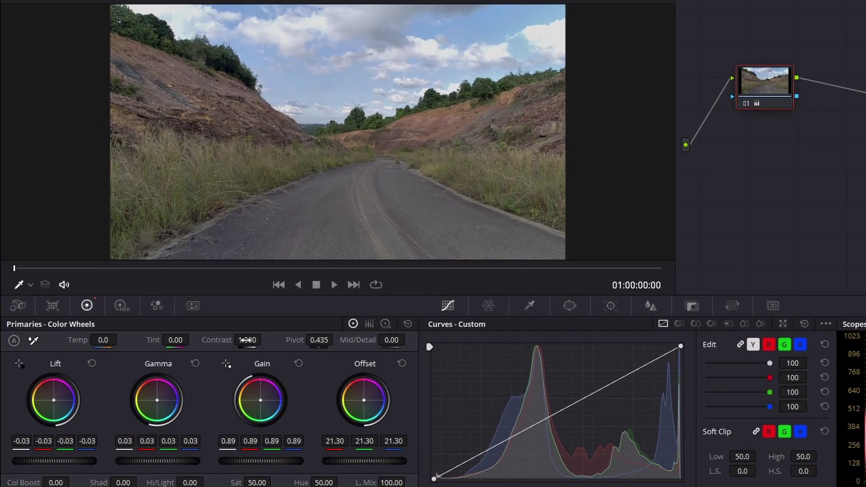
Step: Raise node 01's contrast to 1.286 with pivot 0.335, then add serial node 02
drag(209, 330, 220, 330)
drag(280, 342, 280, 343)
drag(342, 343, 350, 343)
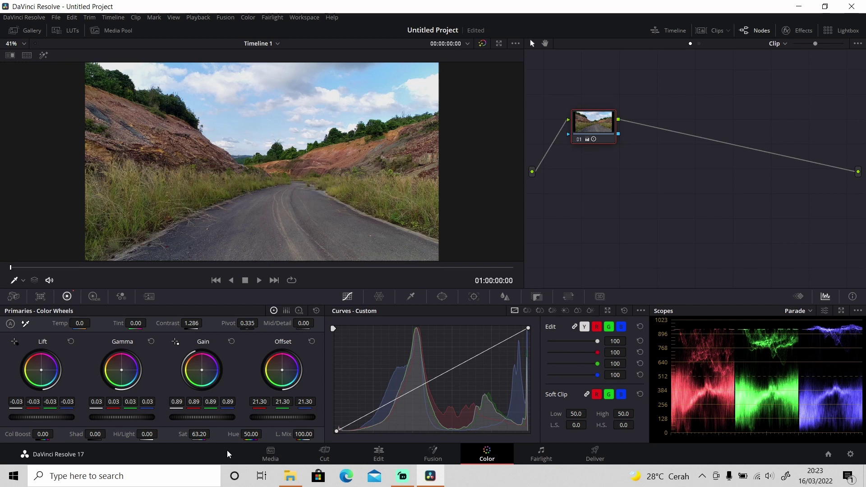
key(alt+s)
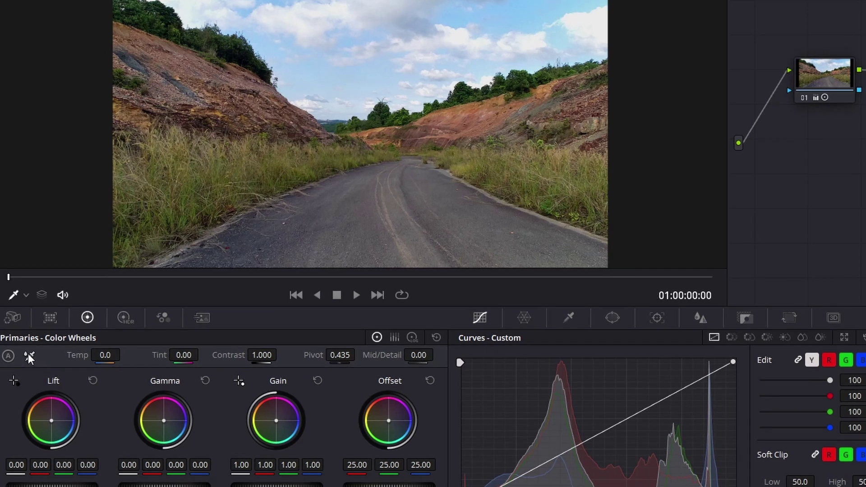
Step: White-balance node 02 from the sky, then set Temp to -472.5 and Tint to 11.73
click(28, 354)
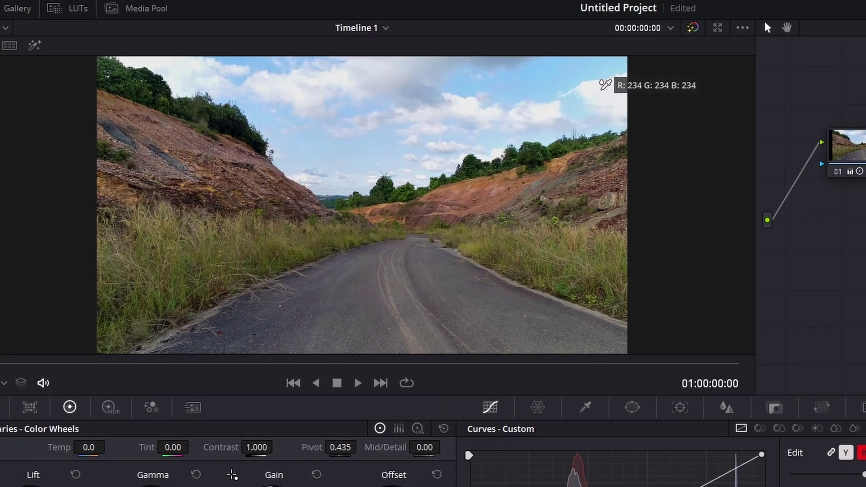
click(606, 86)
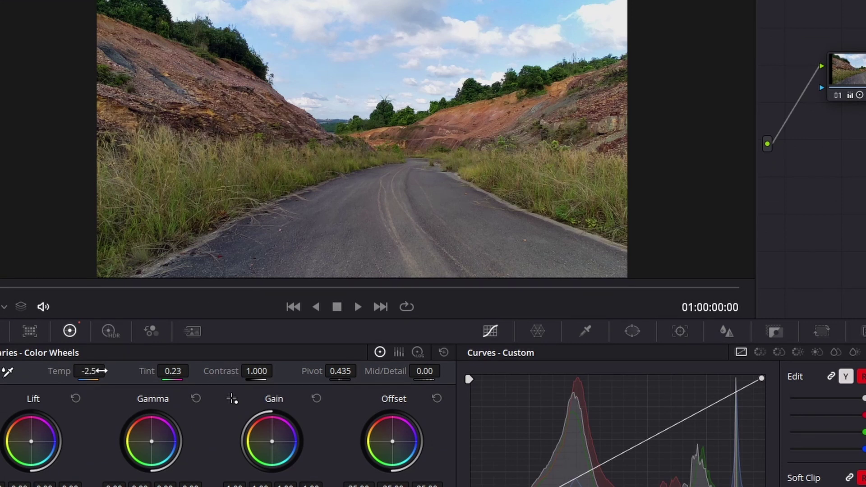
drag(98, 370, 63, 372)
drag(173, 371, 187, 371)
Step: Set Mid/Detail to 25 and Gain to 1.03, then add serial node 03
double_click(422, 371)
key(BackSpace)
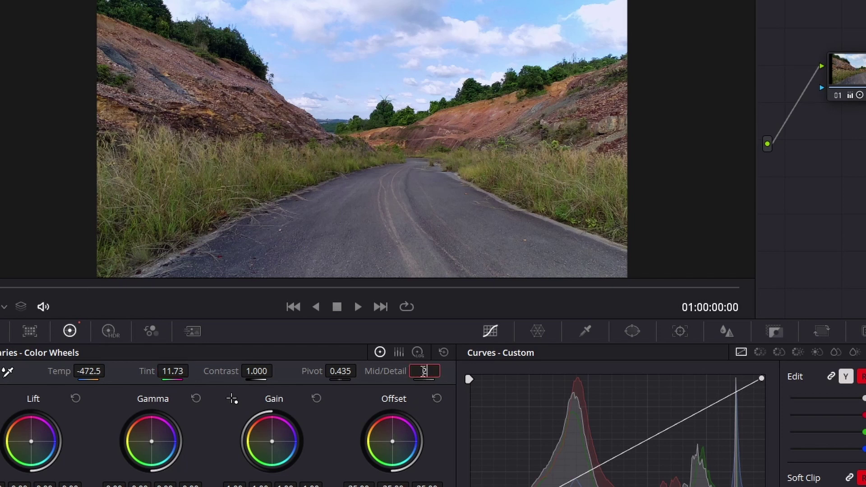
text(25)
key(Return)
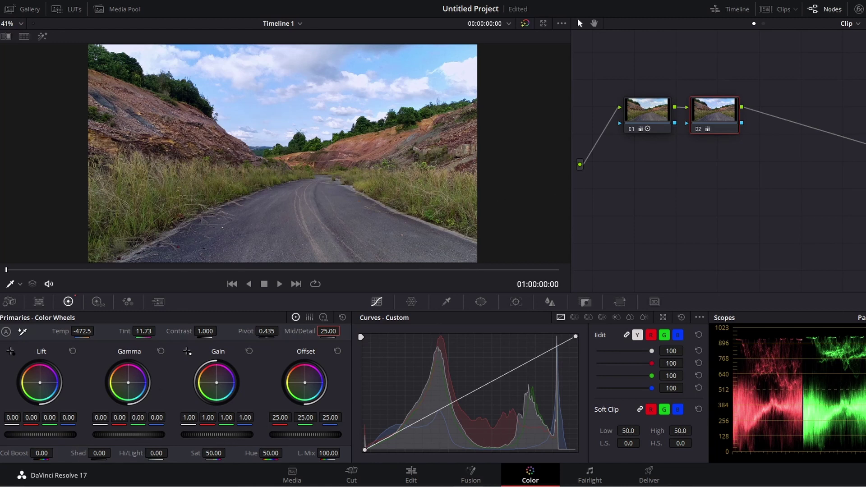
drag(216, 435, 221, 434)
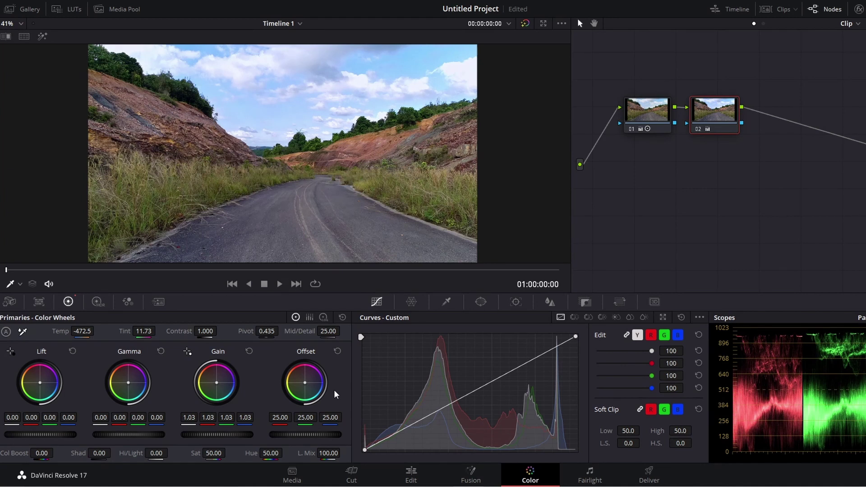
key(alt+s)
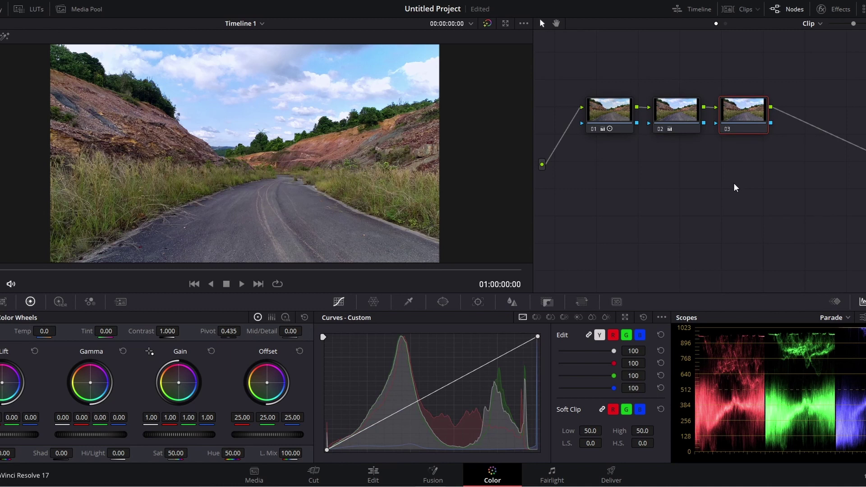
Step: Add an inverted, softness-18 elliptical circle window to node 03 framing the road, and save
click(444, 303)
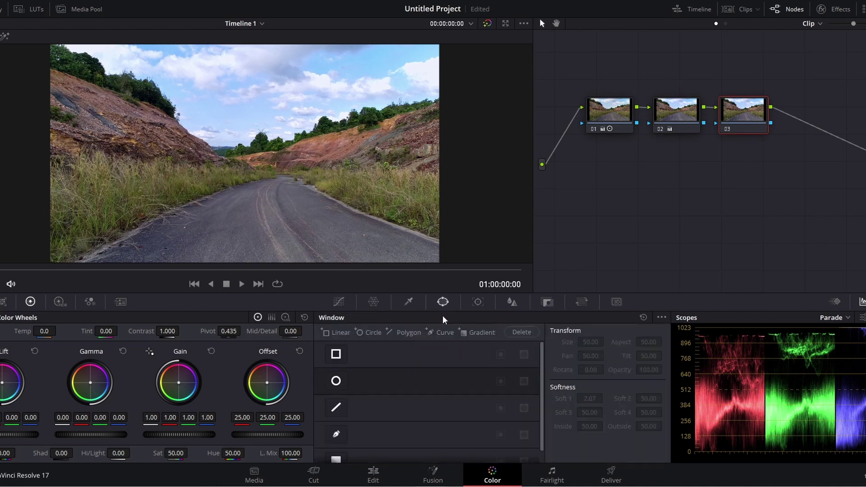
click(336, 382)
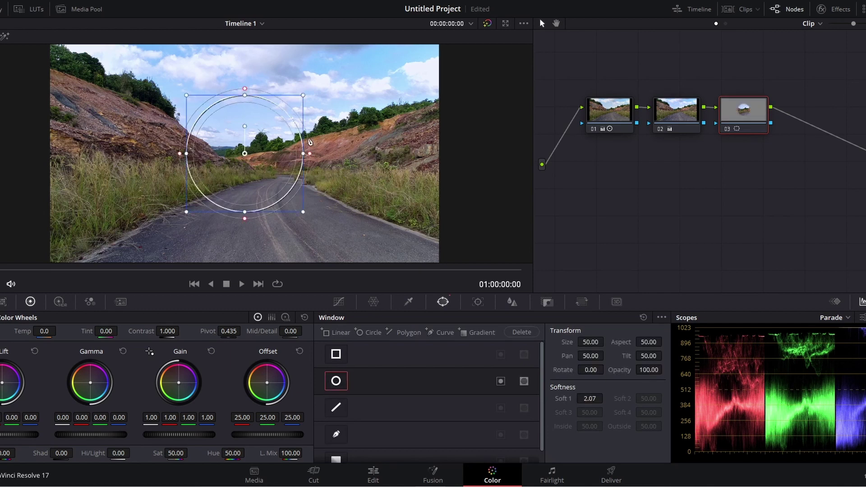
drag(310, 154, 412, 154)
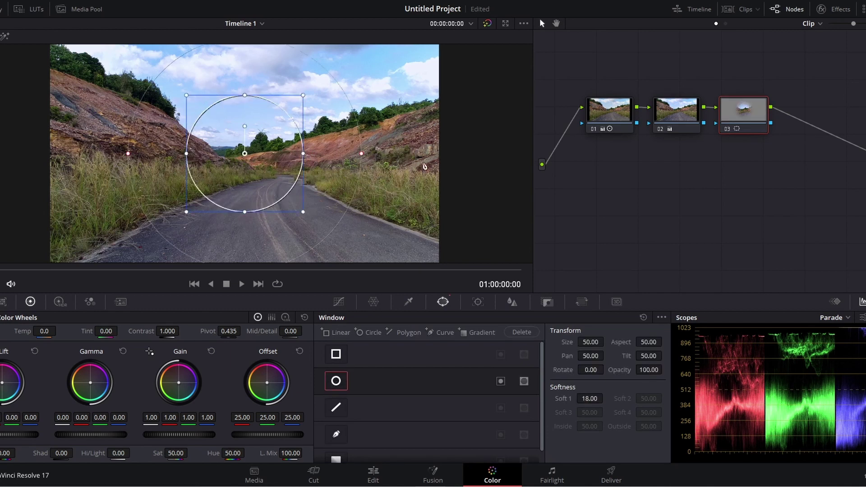
drag(304, 154, 413, 155)
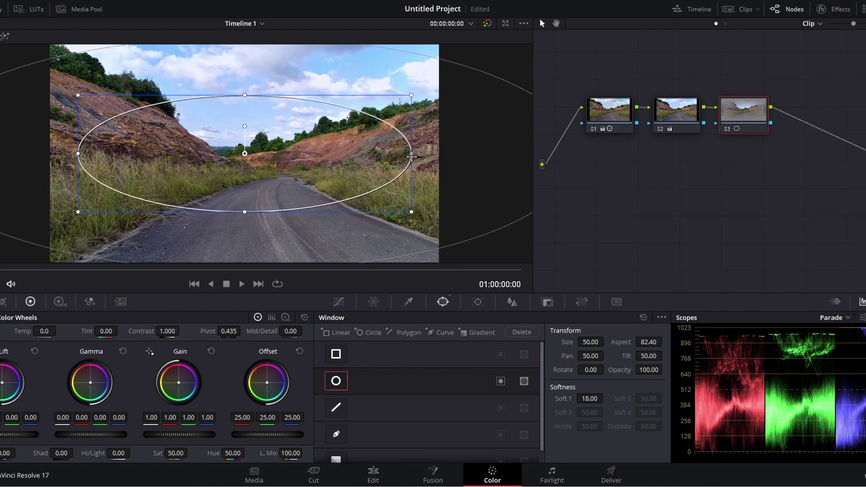
drag(244, 224, 246, 264)
drag(409, 154, 427, 154)
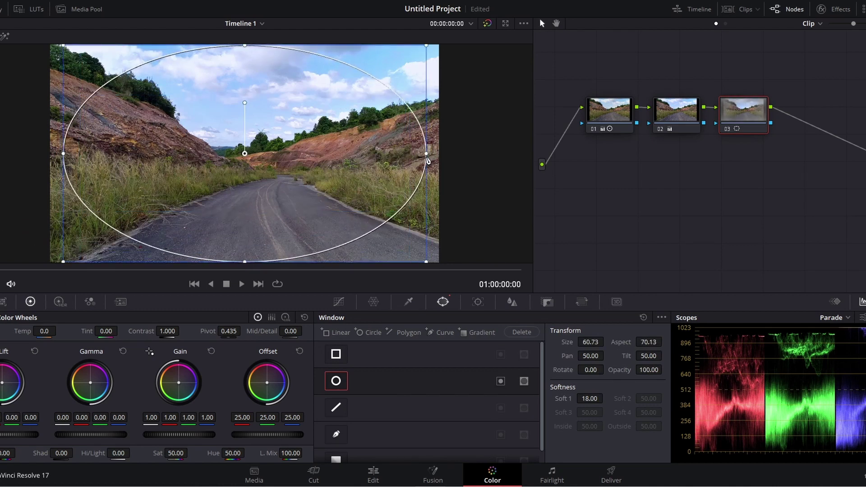
click(500, 382)
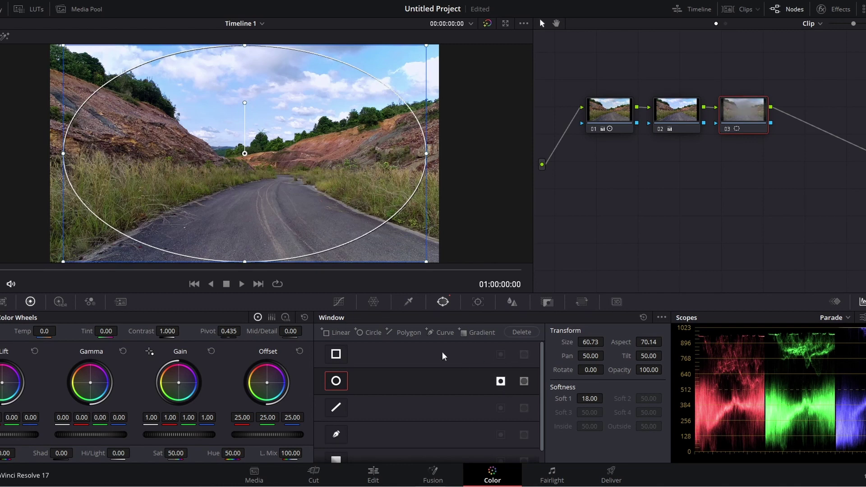
key(ctrl+s)
Step: Pull the custom curve's midtones down, and toggle node 03 off and on to compare
click(340, 304)
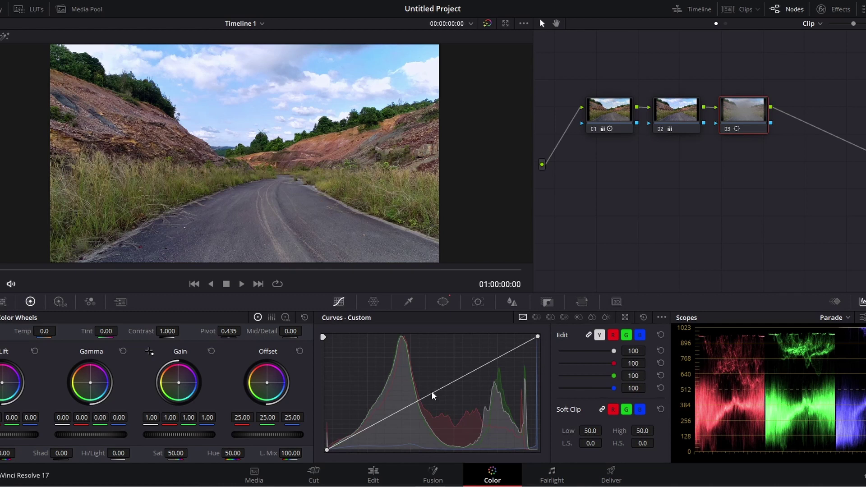
mouse_move(441, 403)
mouse_down()
mouse_move(448, 412)
mouse_move(441, 406)
mouse_up()
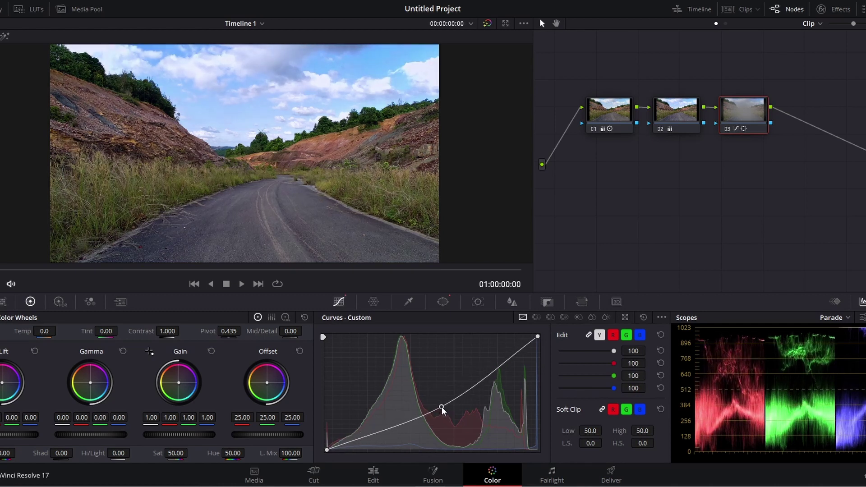
click(735, 130)
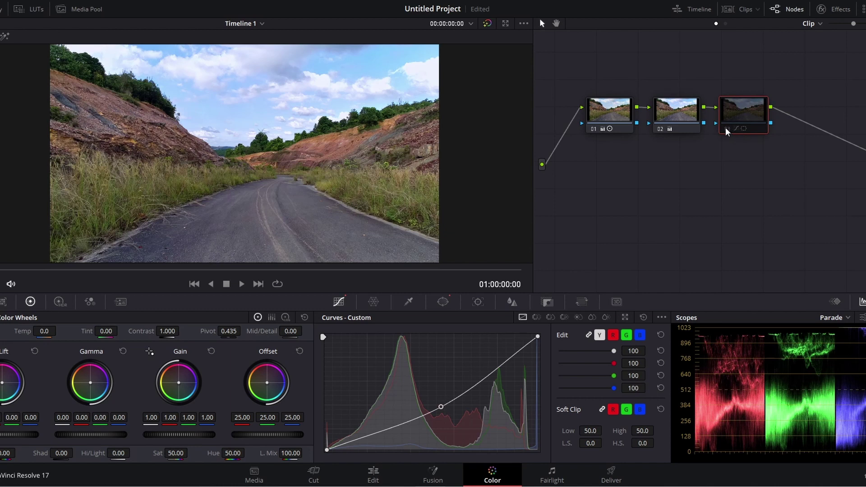
click(728, 129)
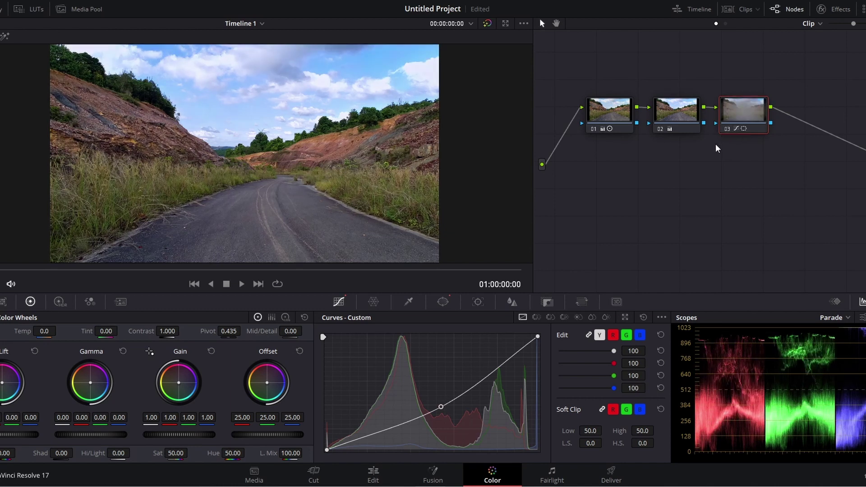
click(679, 122)
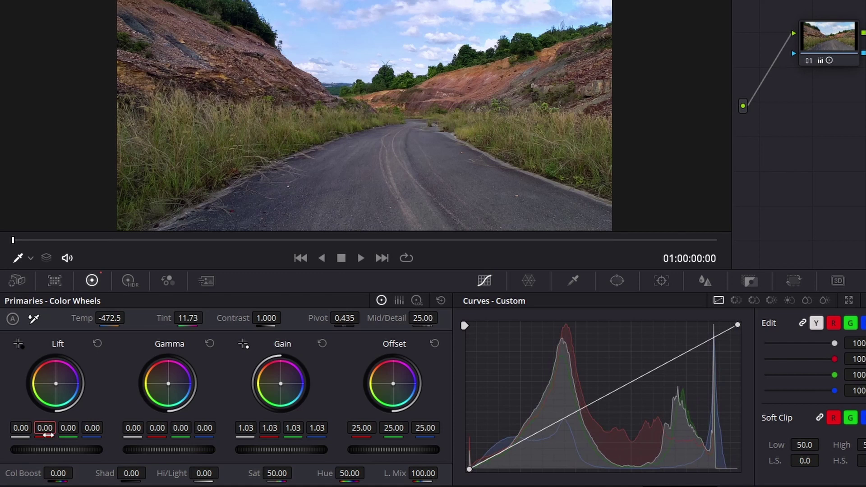
Step: Tint node 02 with red shadows (Lift 0.02), green midtones (Gamma 0.02) and blue highlights (Gain 1.06)
drag(48, 435, 48, 435)
drag(184, 428, 185, 428)
drag(319, 429, 320, 429)
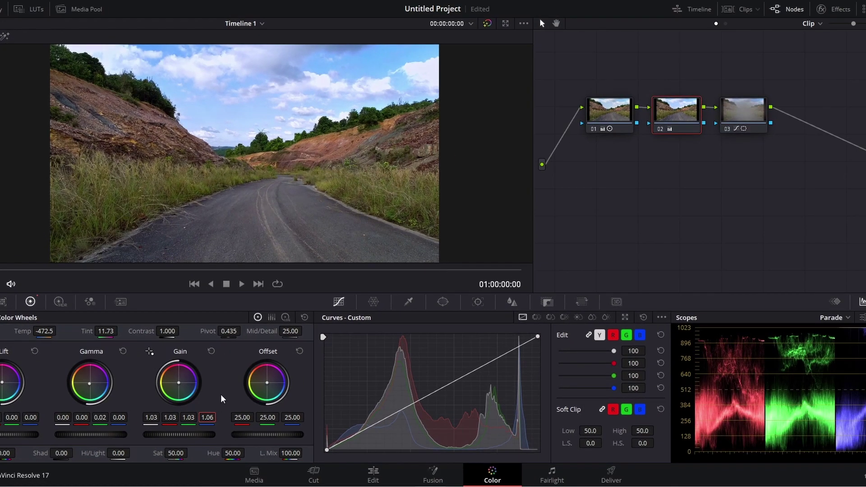